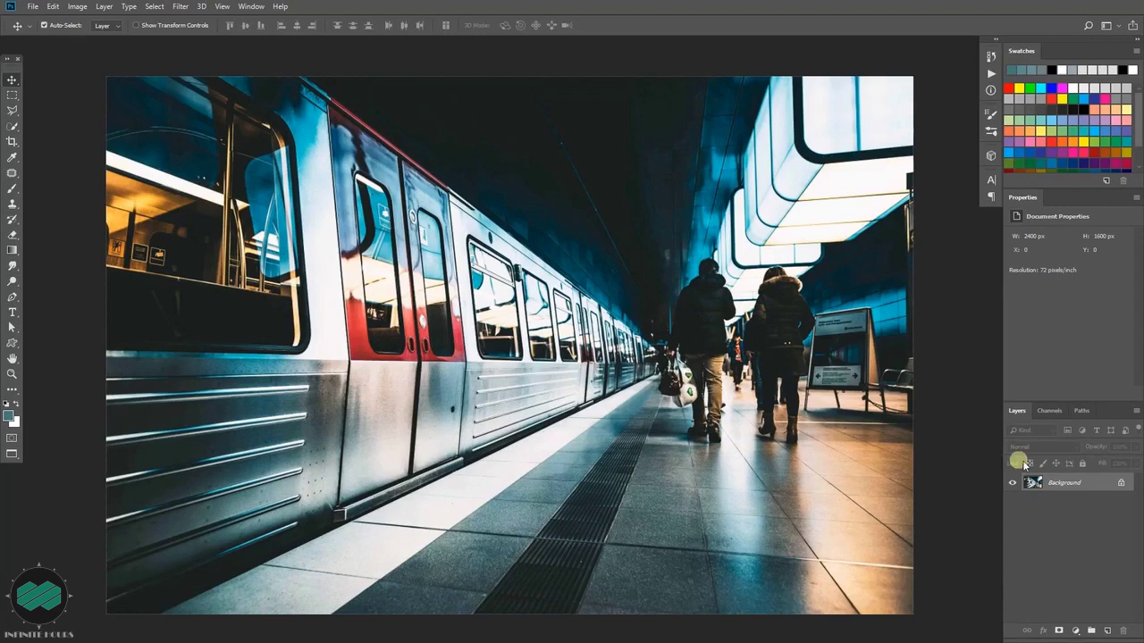
# - Duplicate the Background onto Layer 1 and convert that copy into a smart object
pyautogui.hotkey('ctrl', 'j')
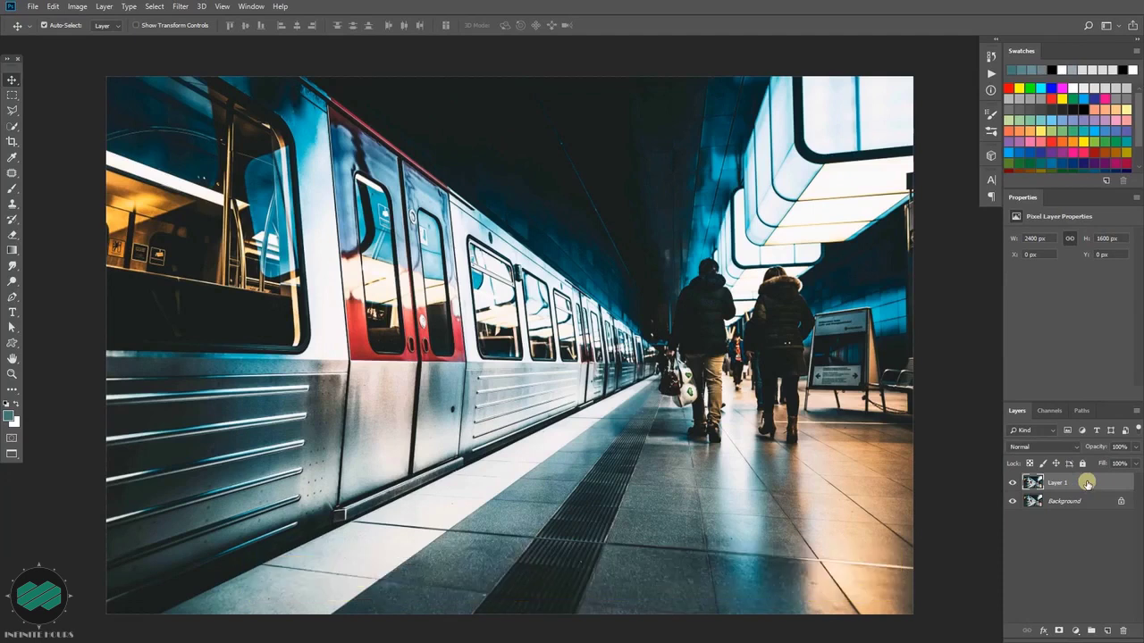
pyautogui.rightClick(1087, 484)
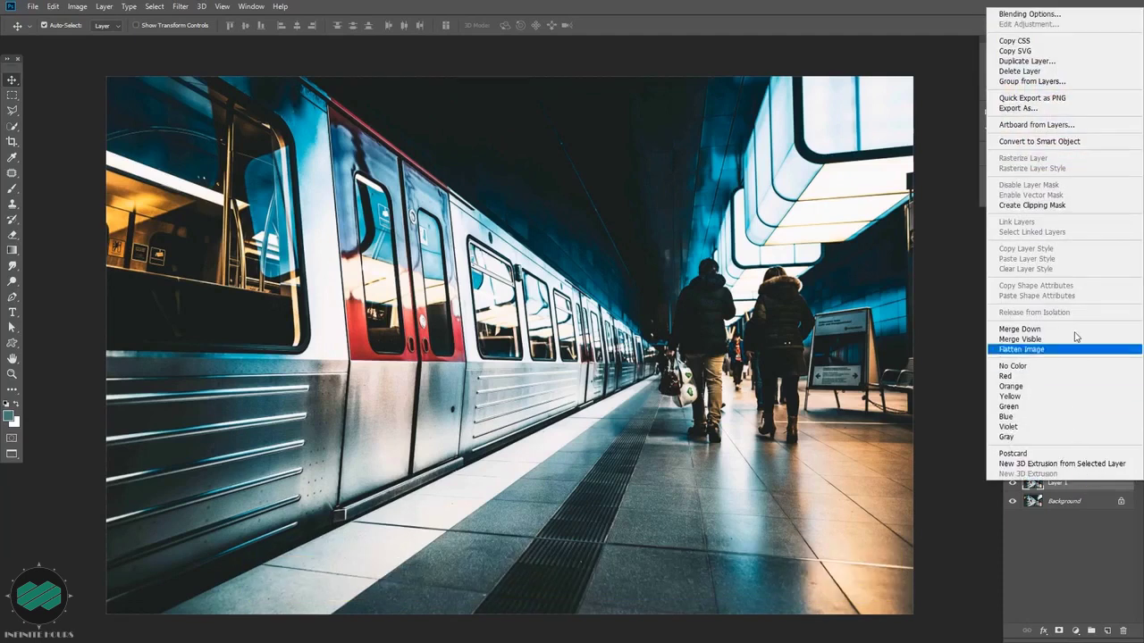
pyautogui.click(1094, 141)
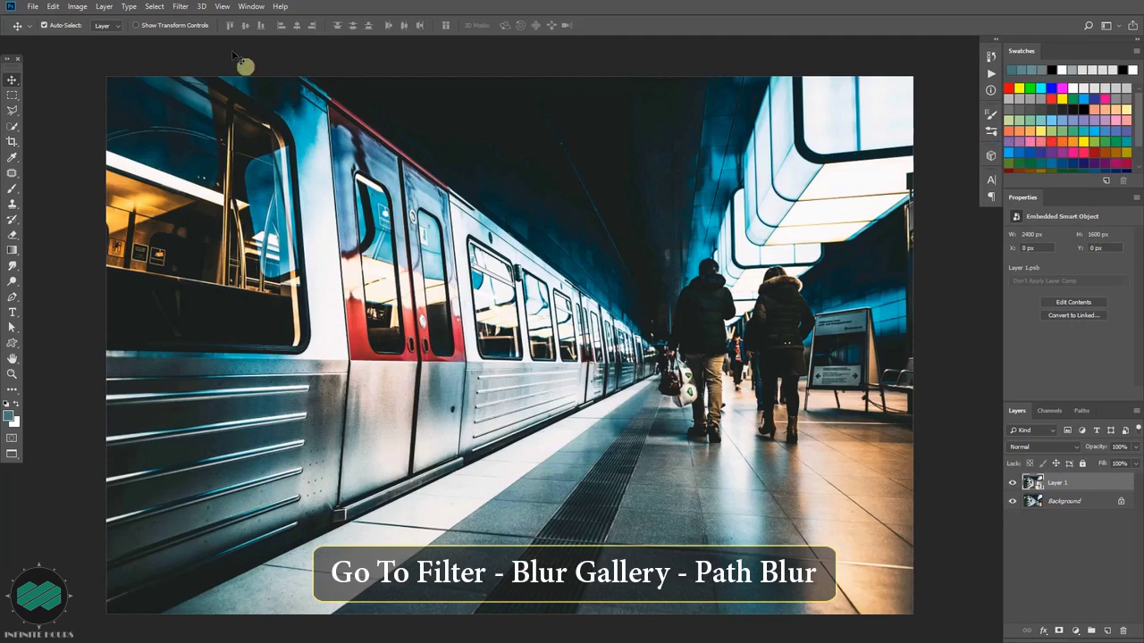
# - Start a Path Blur from Blur Gallery, previewing a Basic Blur at 50% speed and 0% taper
pyautogui.click(179, 6)
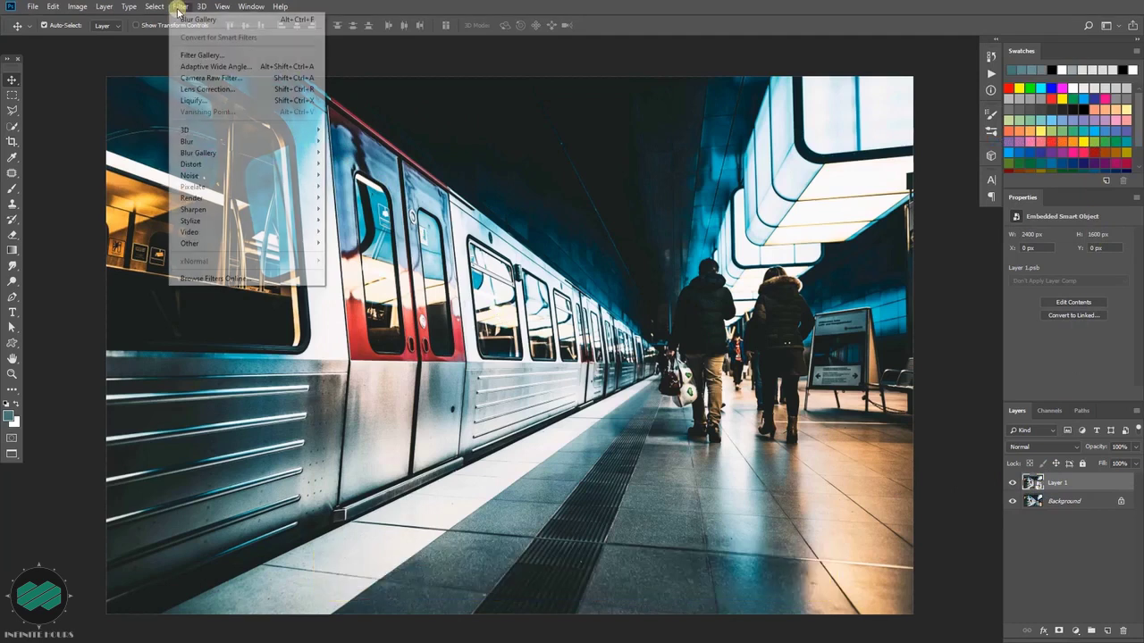
pyautogui.moveTo(199, 153)
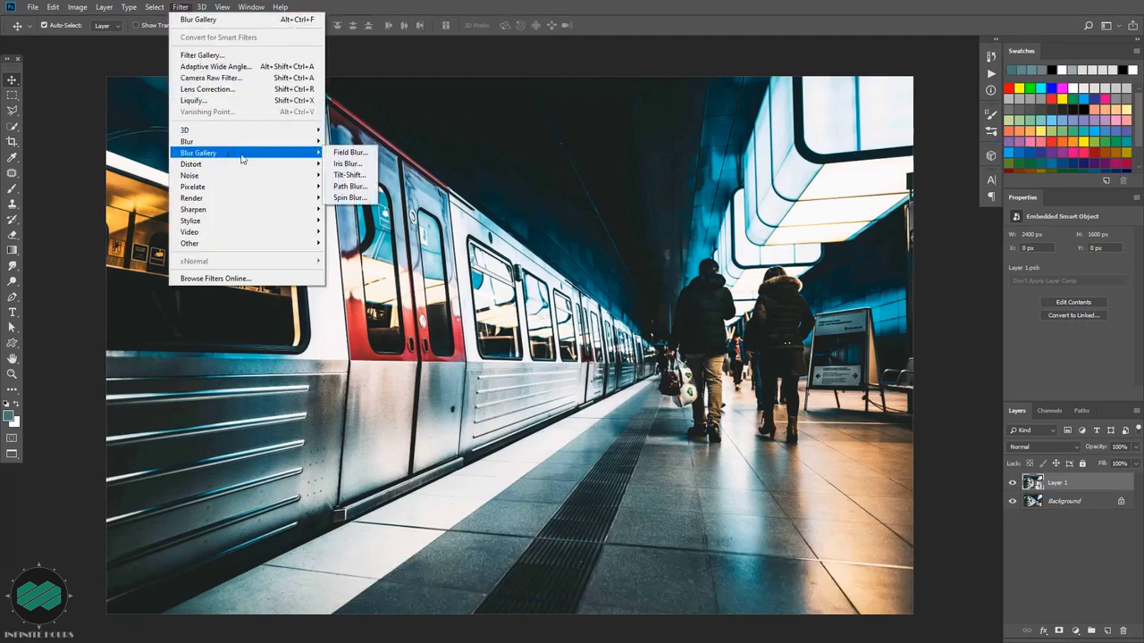
pyautogui.click(362, 192)
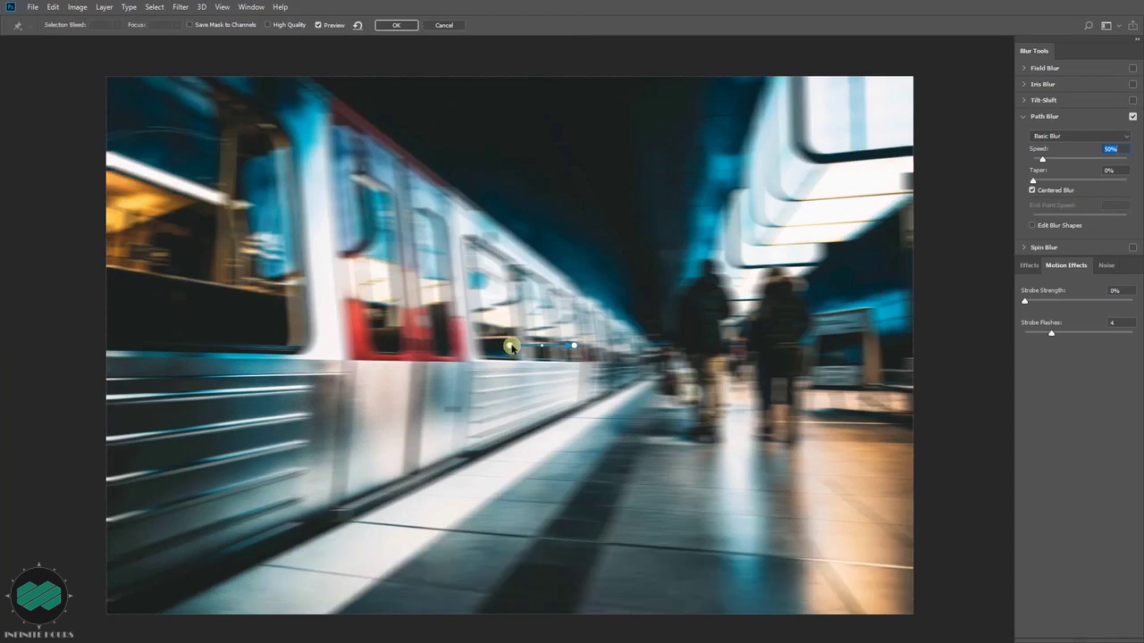
# - Run the blur path from the train's front window to its far end, end point speed 76 px
pyautogui.moveTo(511, 347); pyautogui.dragTo(339, 324)
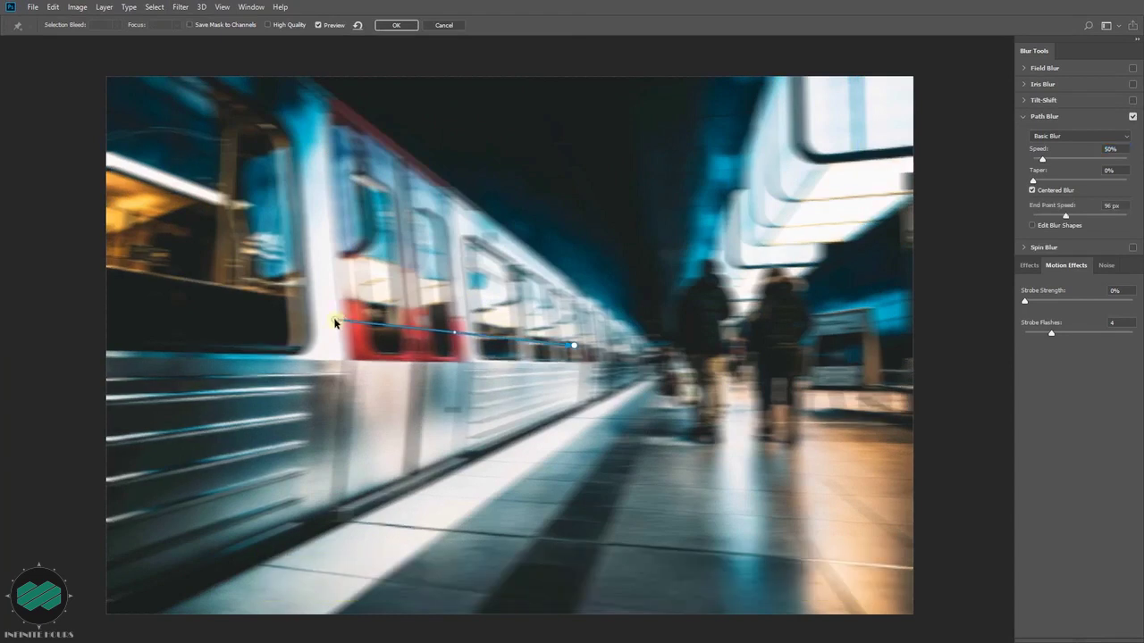
pyautogui.click(575, 346)
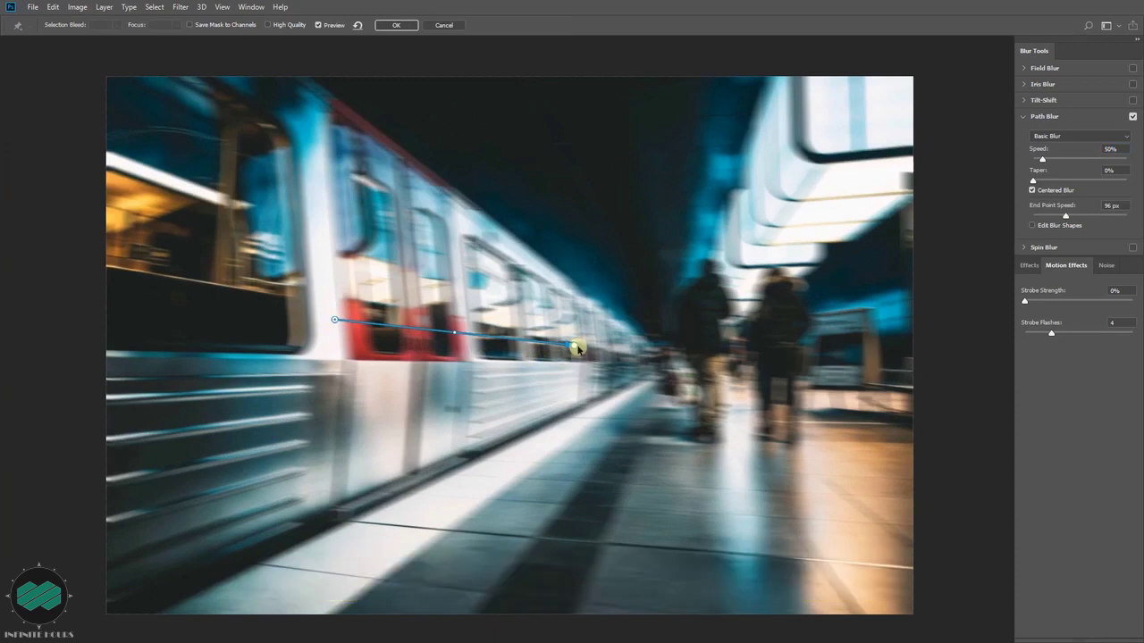
pyautogui.moveTo(575, 347)
pyautogui.mouseDown()
pyautogui.moveTo(256, 319)
pyautogui.moveTo(329, 292)
pyautogui.moveTo(395, 323)
pyautogui.moveTo(588, 345)
pyautogui.mouseUp()
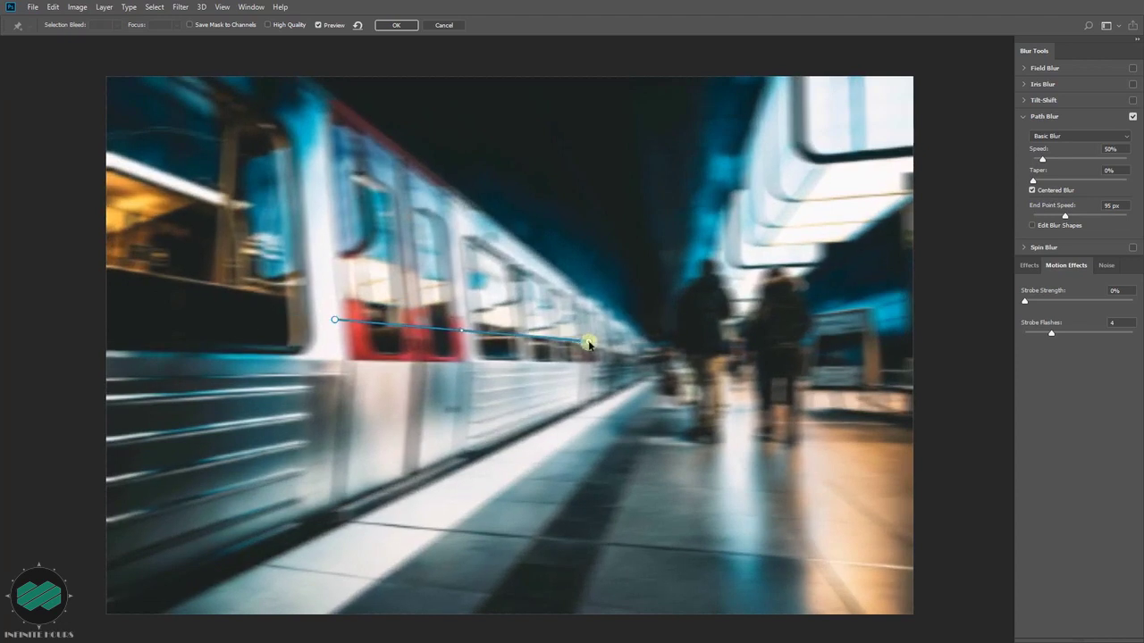
pyautogui.moveTo(335, 323); pyautogui.dragTo(223, 299)
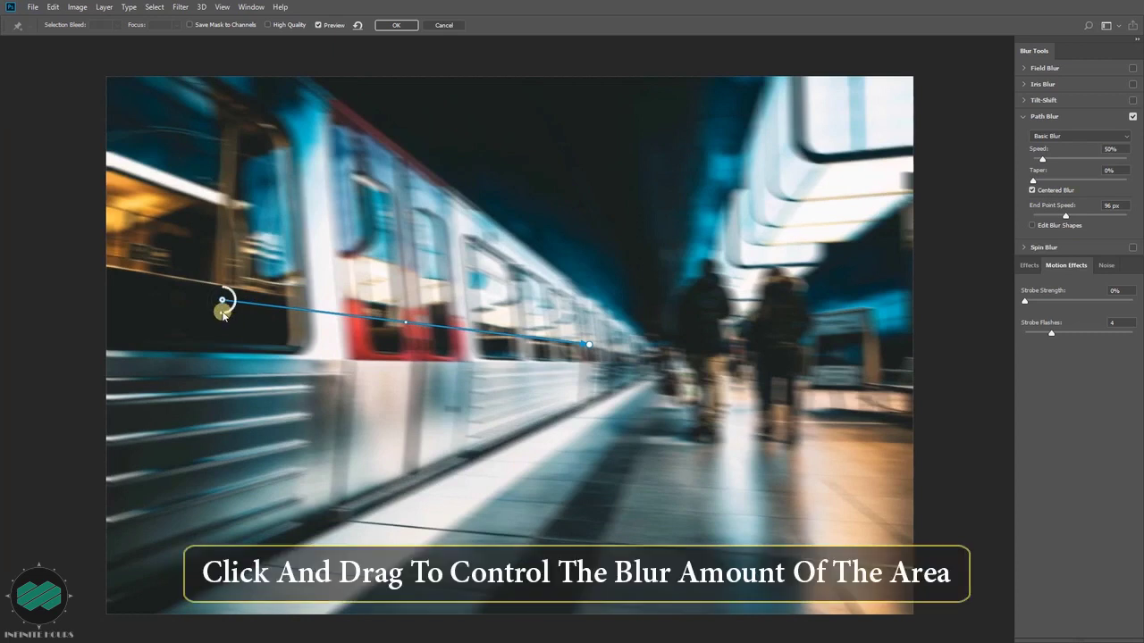
pyautogui.moveTo(223, 313); pyautogui.dragTo(222, 304)
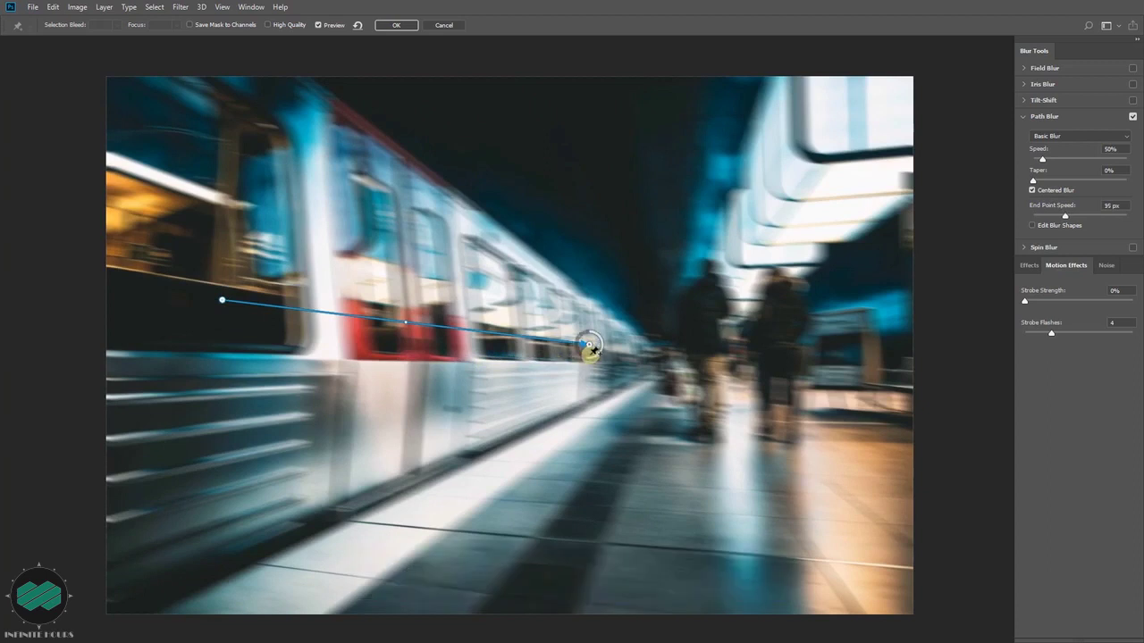
pyautogui.moveTo(590, 347); pyautogui.dragTo(590, 362)
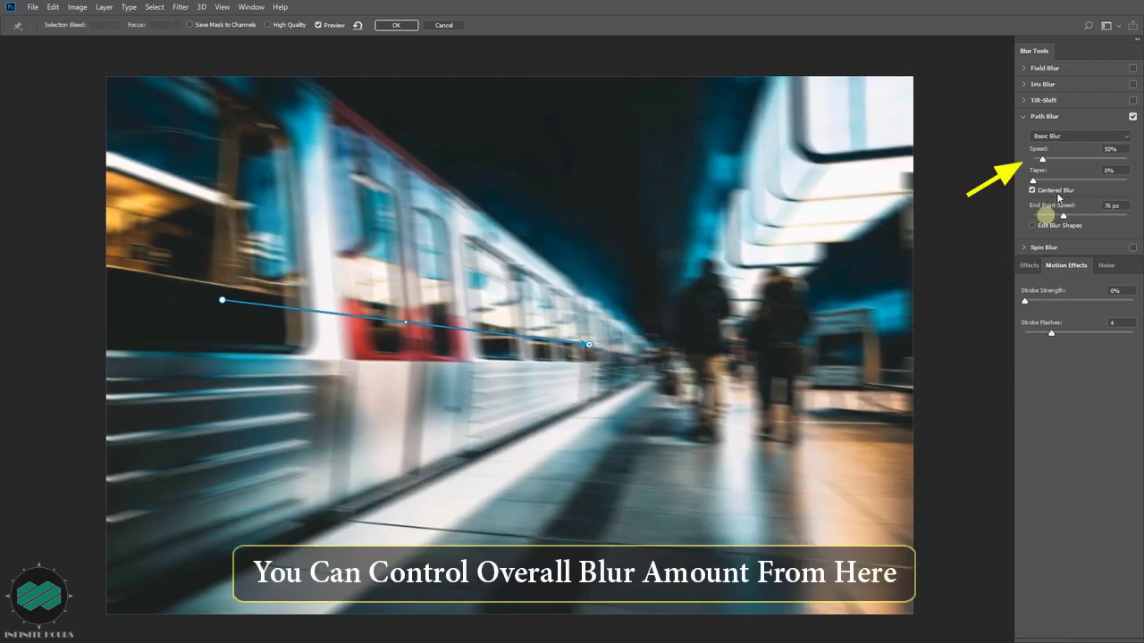
# - Lower the path blur speed to 38%, compare against the sharp original, and apply it
pyautogui.moveTo(1043, 159); pyautogui.dragTo(1040, 162)
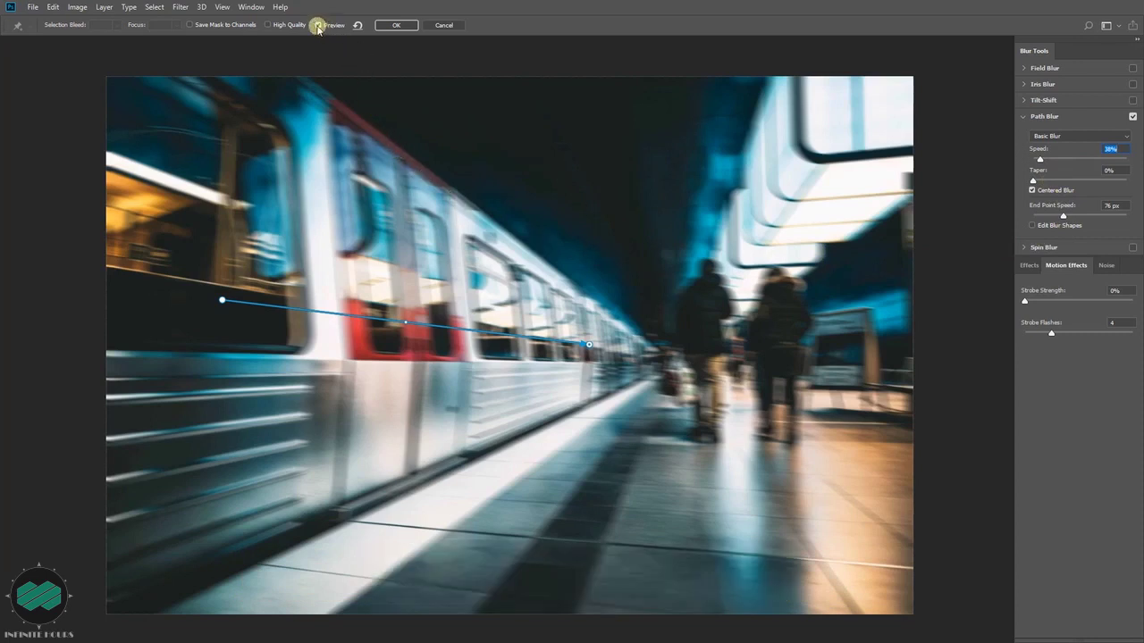
pyautogui.click(318, 25)
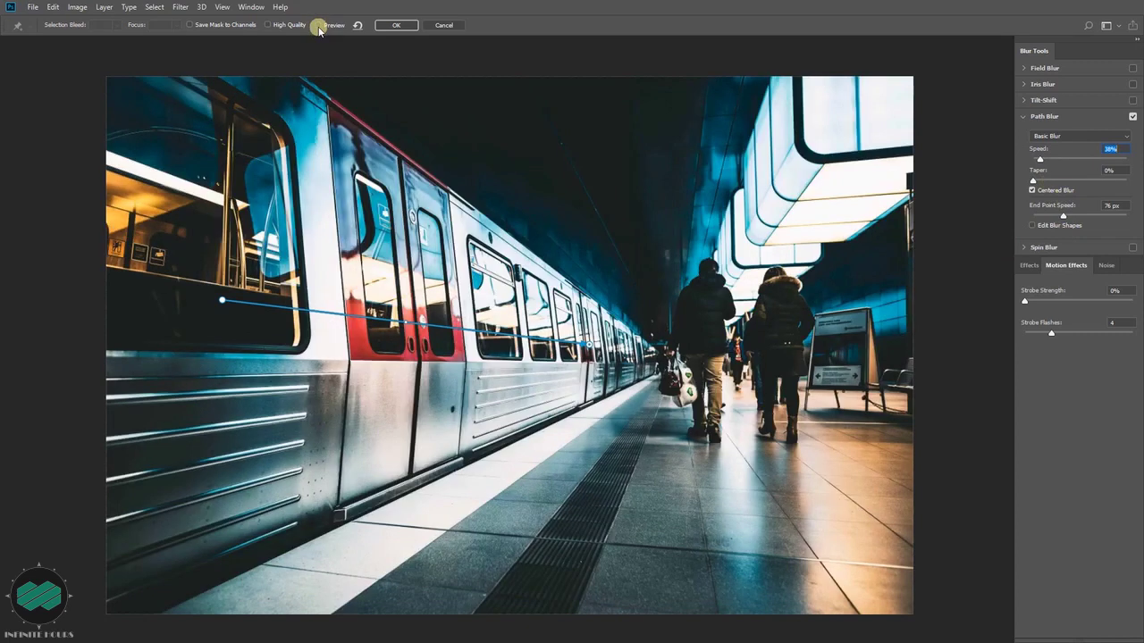
pyautogui.click(318, 25)
pyautogui.click(318, 25)
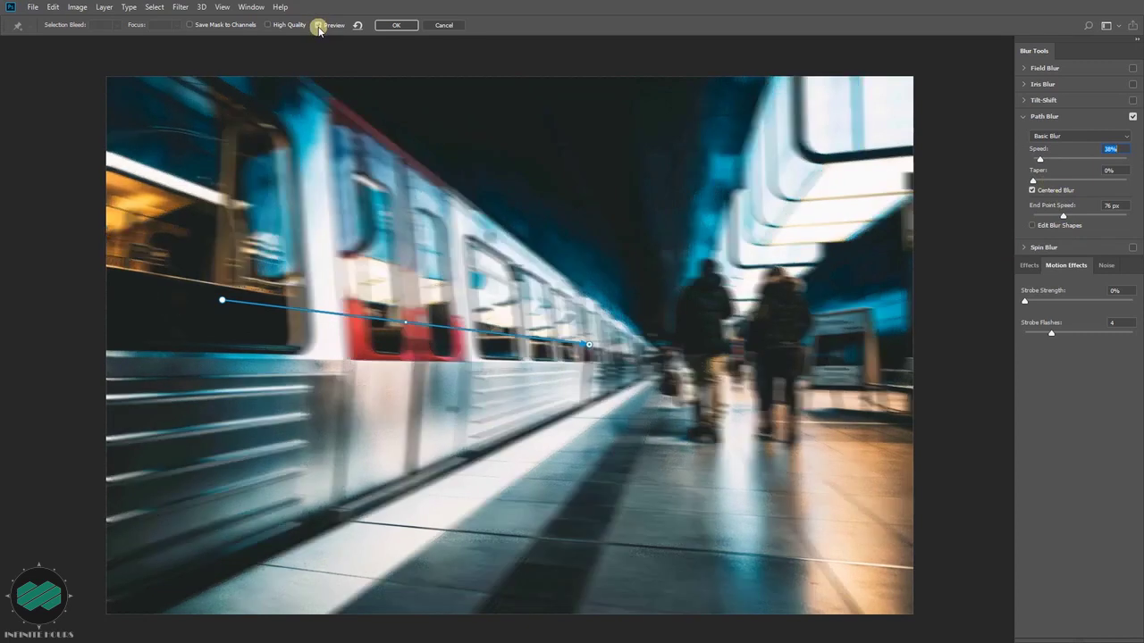
pyautogui.click(398, 25)
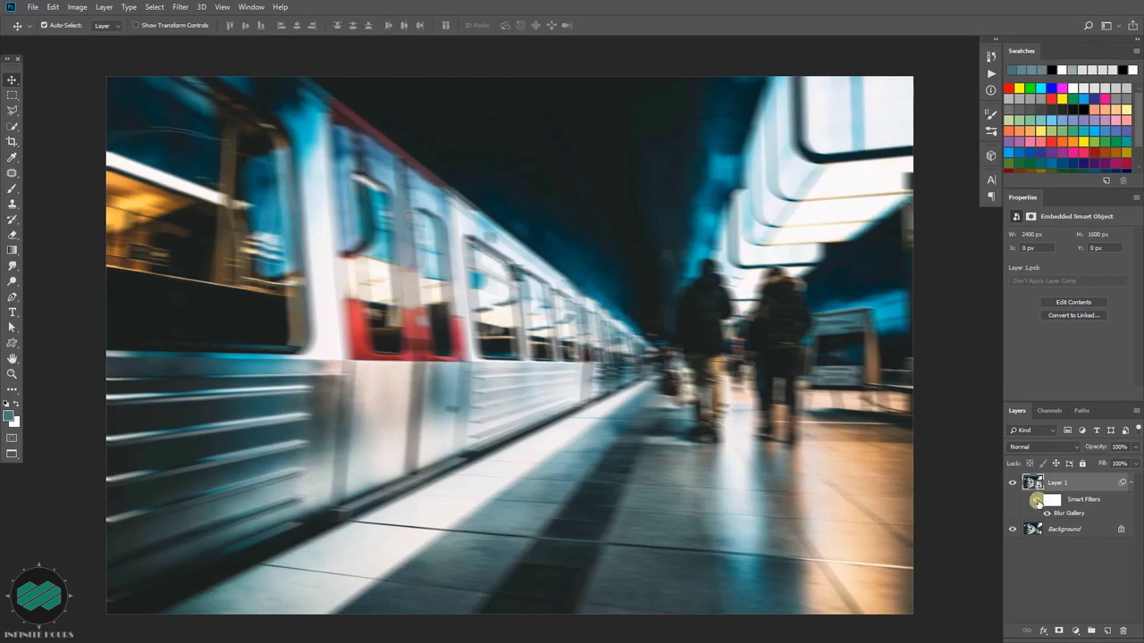
# - Compare with the Smart Filters hidden and shown, then add a white mask to Layer 1
pyautogui.click(1037, 501)
pyautogui.click(1037, 500)
pyautogui.click(1037, 500)
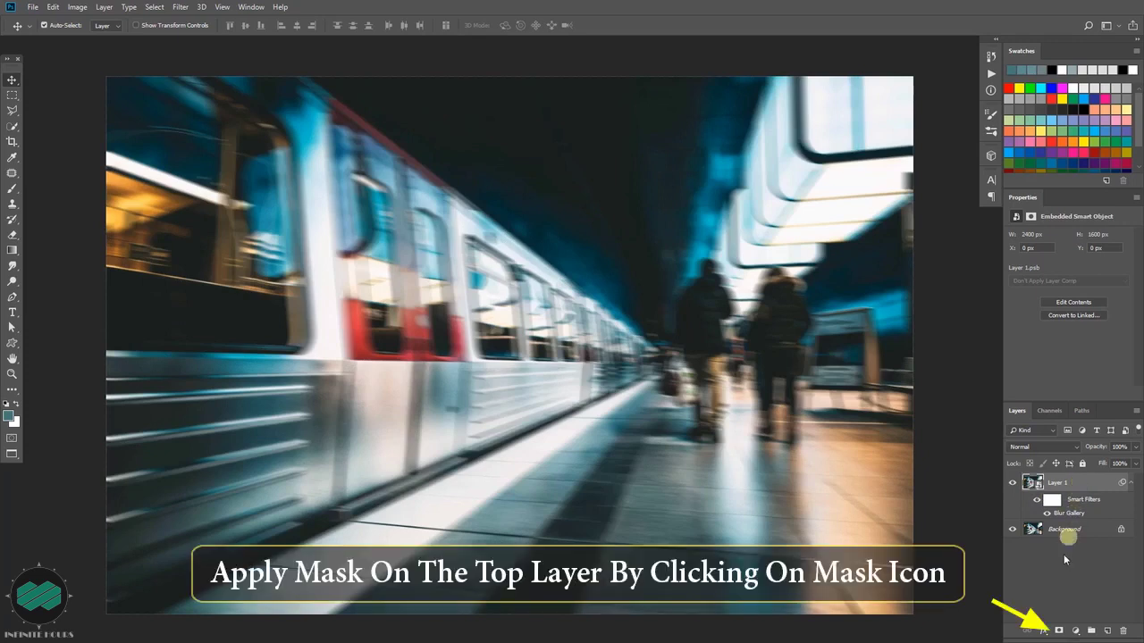
pyautogui.click(1058, 632)
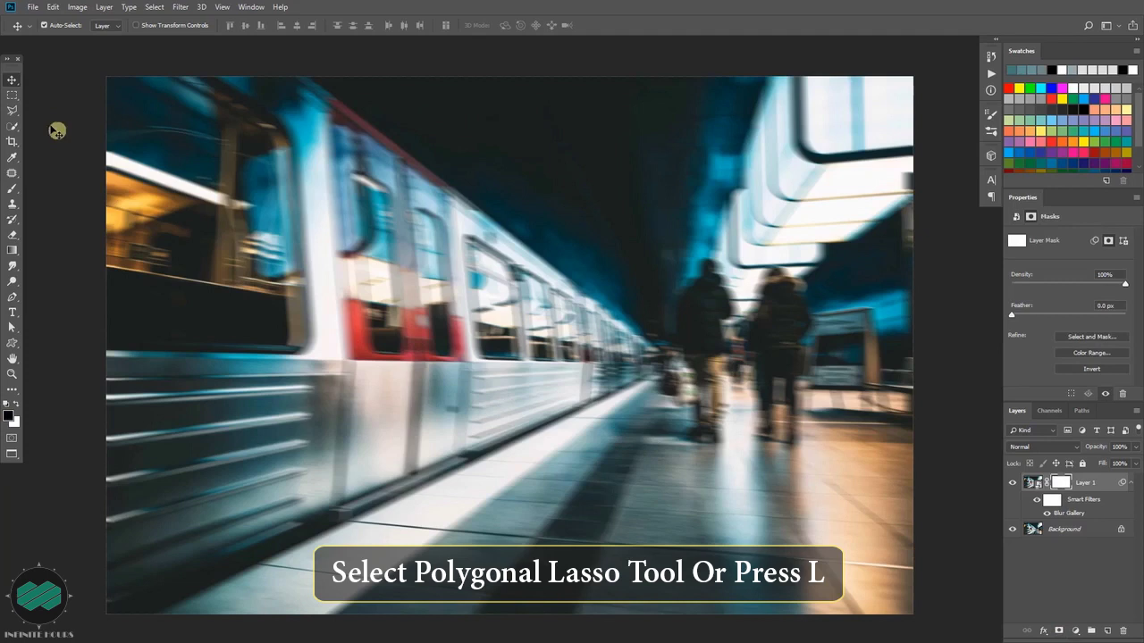
# - Switch to the Polygonal Lasso Tool with a 3 px feather
pyautogui.click(14, 110)
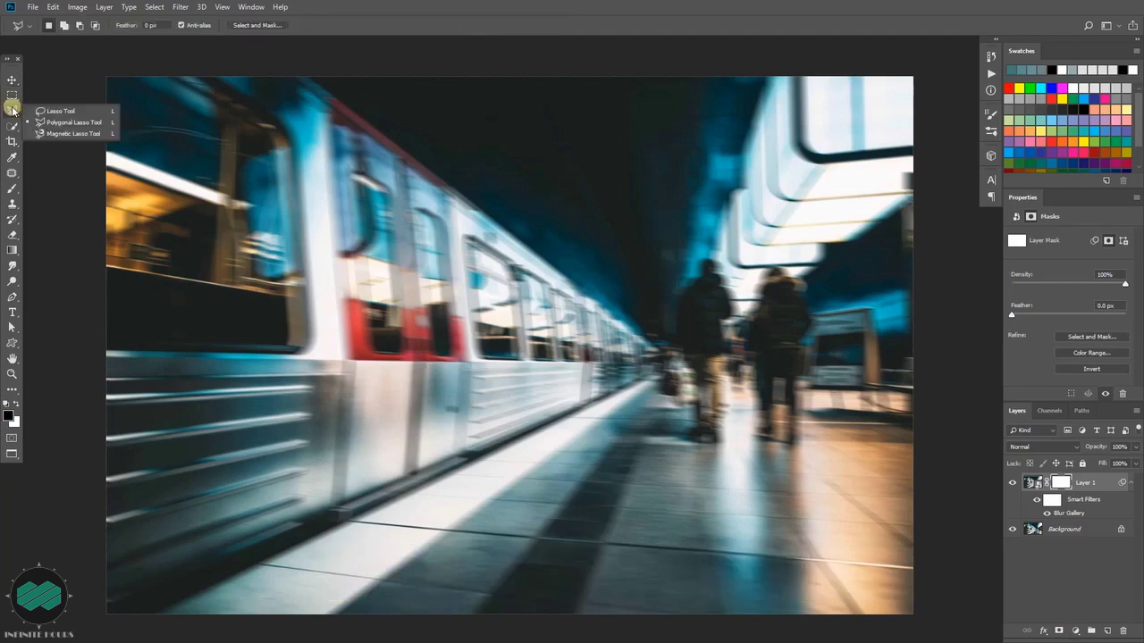
pyautogui.click(92, 124)
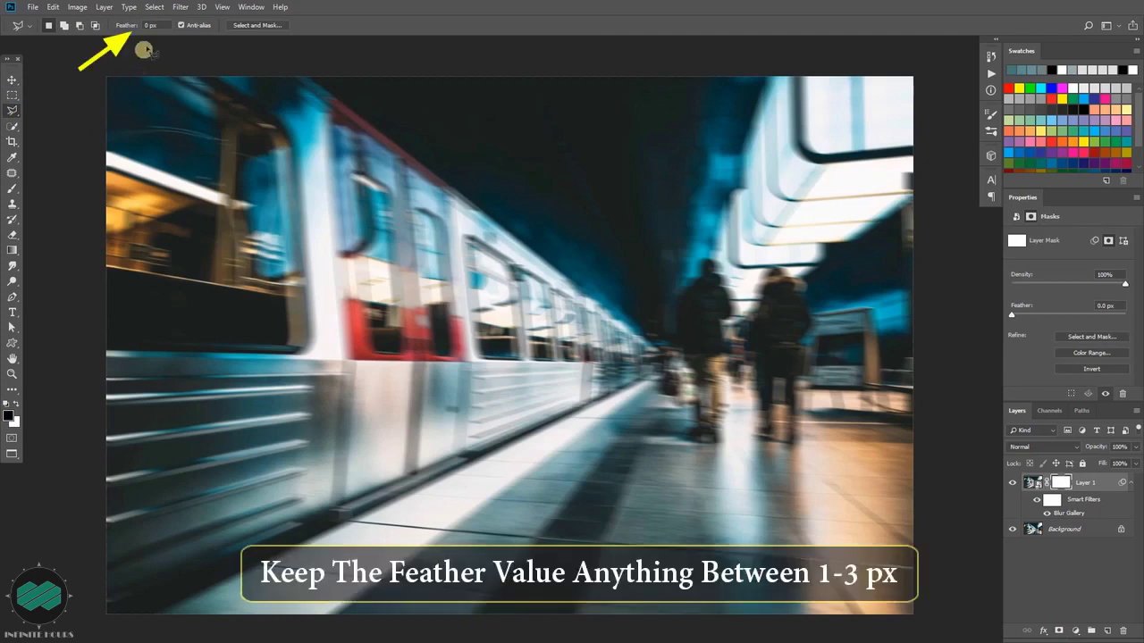
pyautogui.click(150, 25)
pyautogui.write('3')
pyautogui.press('Return')
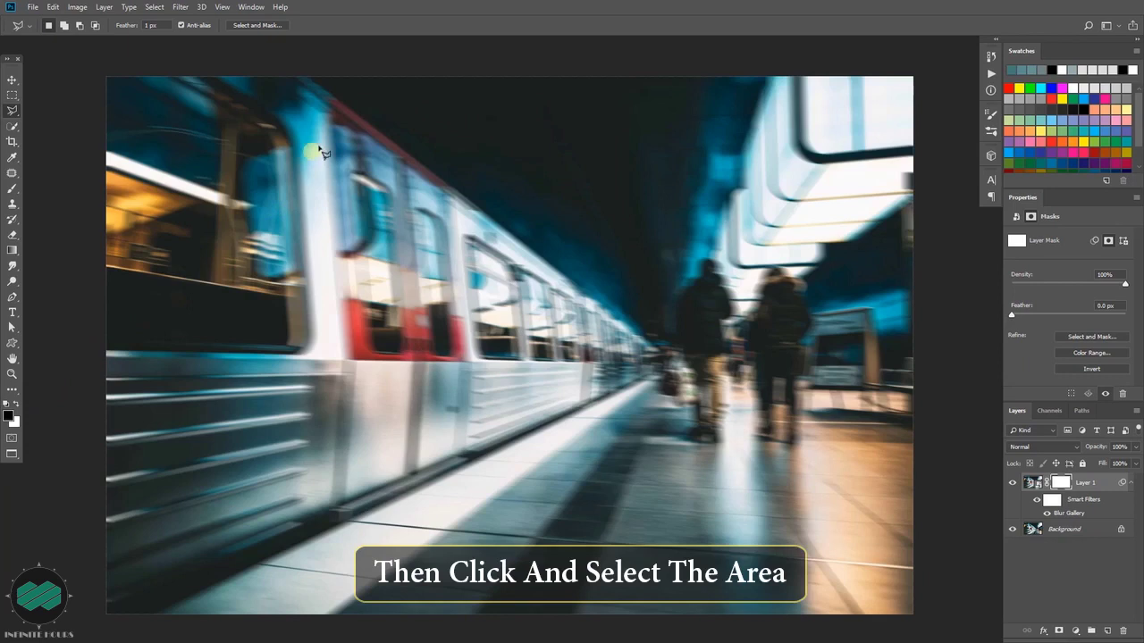
# - Lasso the platform and people right of the train, then target Layer 1's mask
pyautogui.click(307, 72)
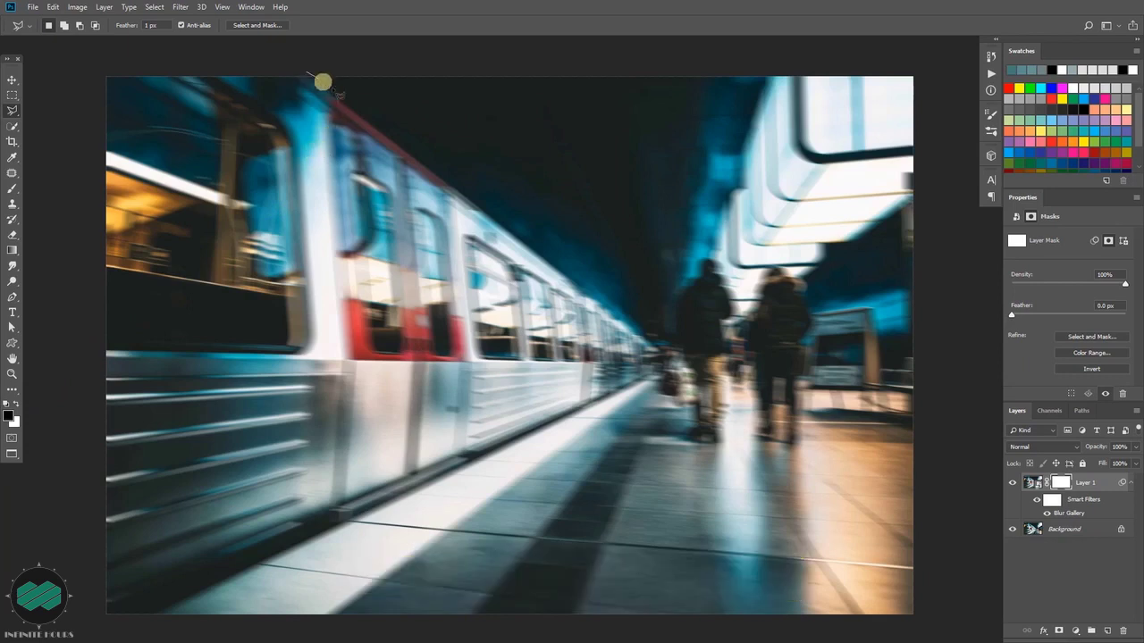
pyautogui.click(651, 343)
pyautogui.click(650, 375)
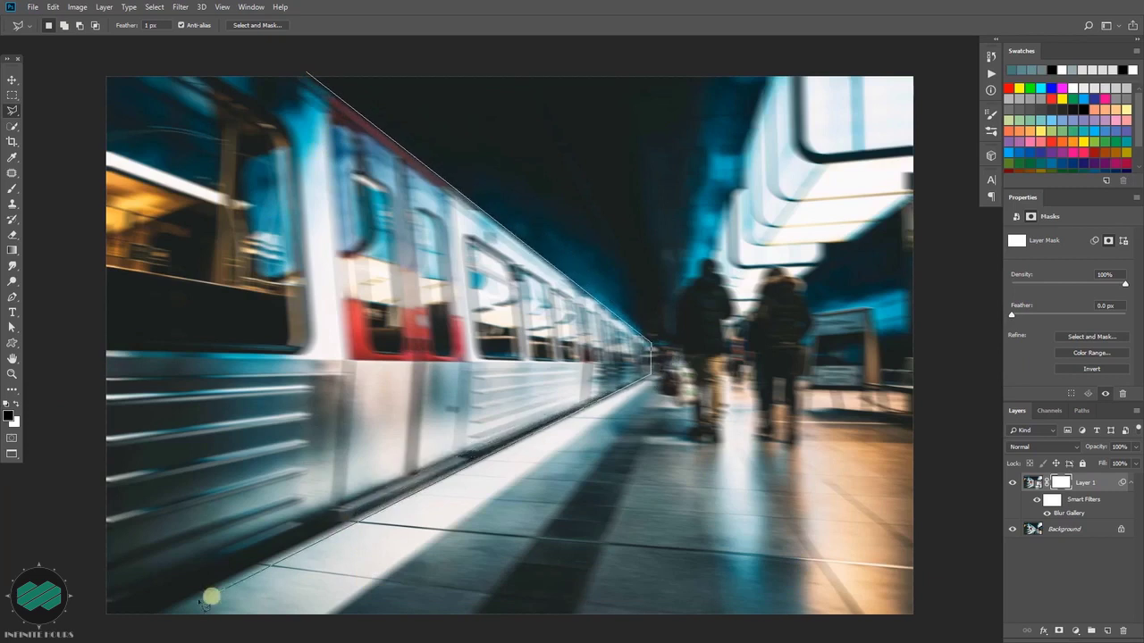
pyautogui.click(122, 620)
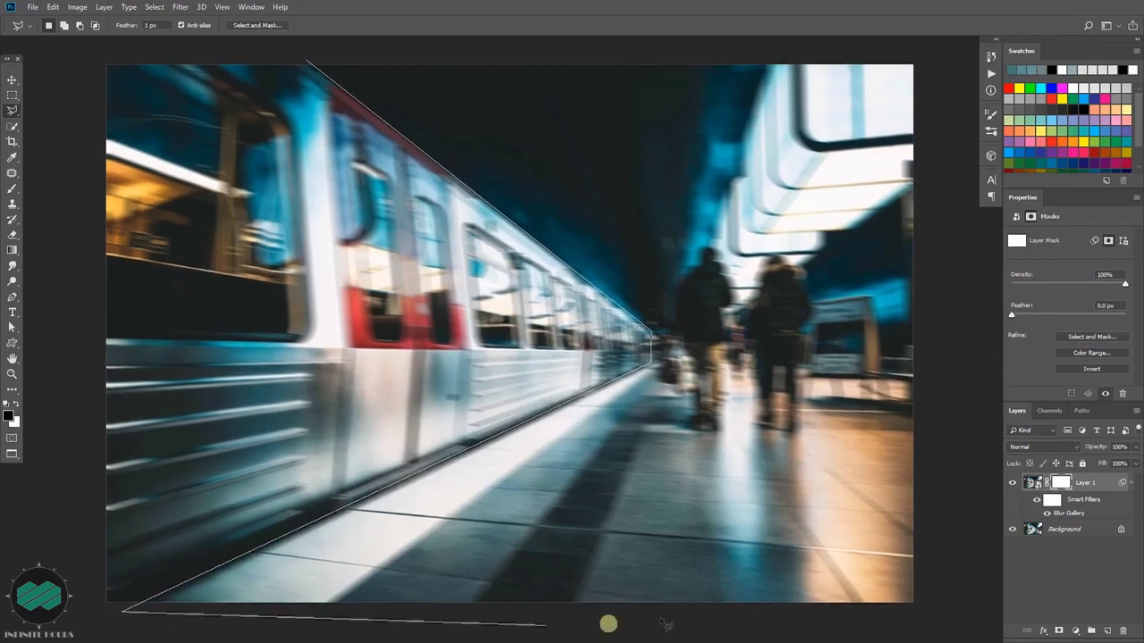
pyautogui.click(922, 608)
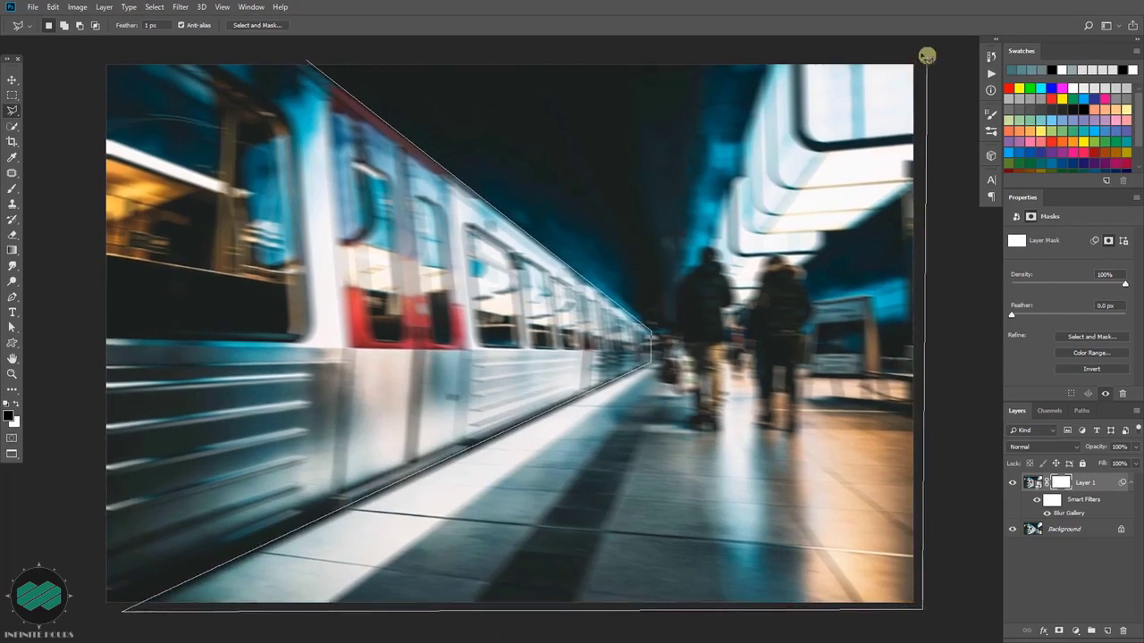
pyautogui.click(921, 54)
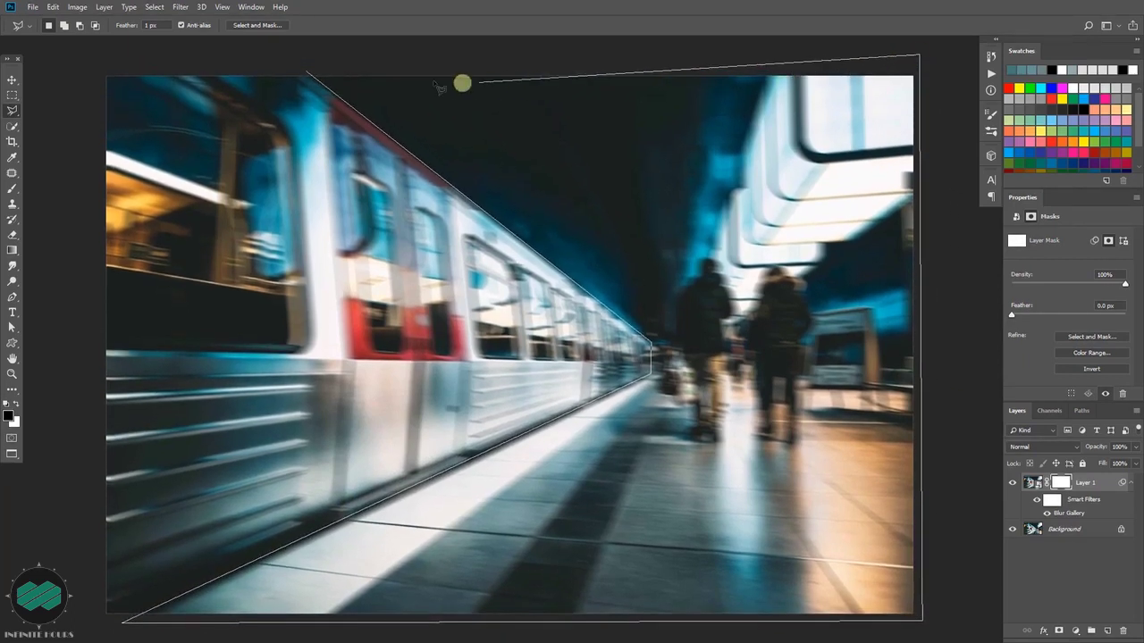
pyautogui.click(309, 71)
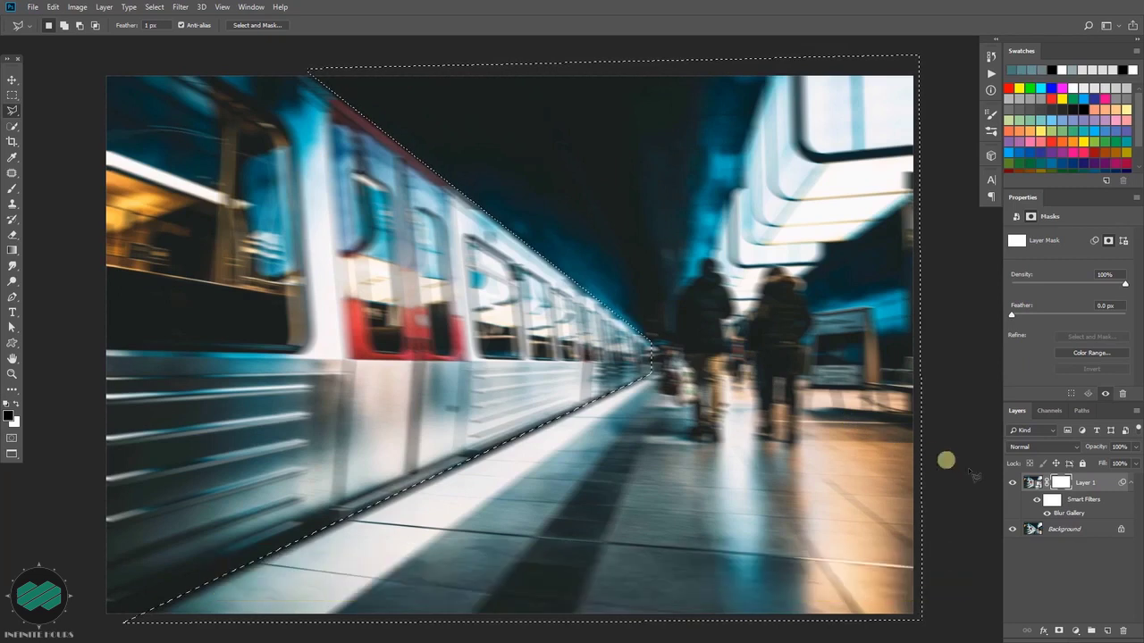
pyautogui.click(1062, 484)
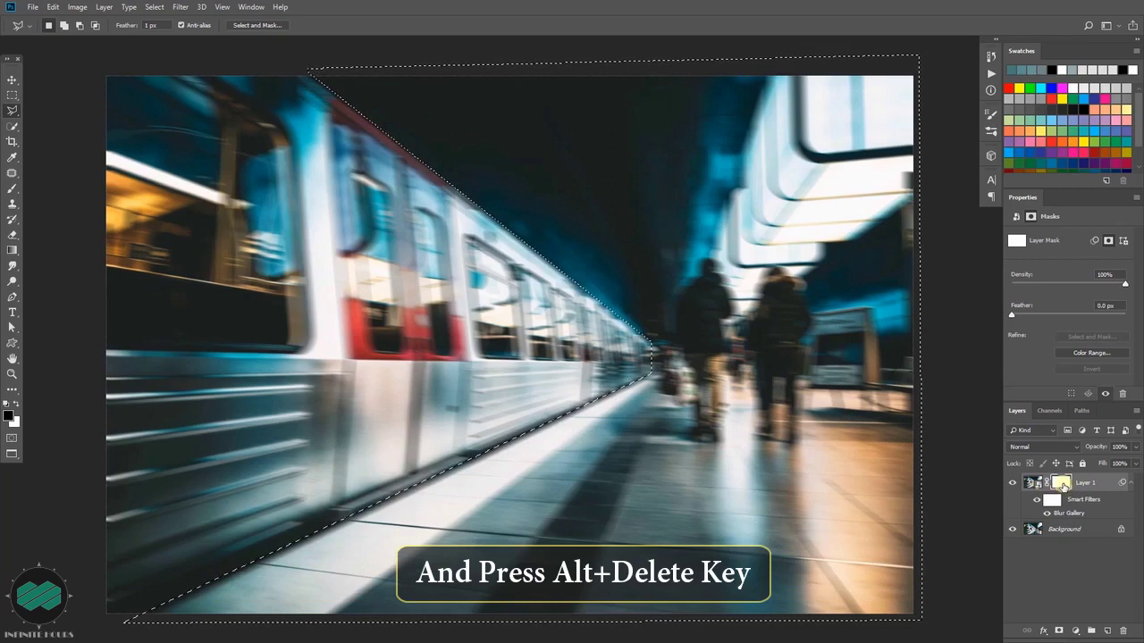
# - Fill the selected mask area with black, deselect, and toggle the blur to compare
pyautogui.hotkey('alt', 'Delete')
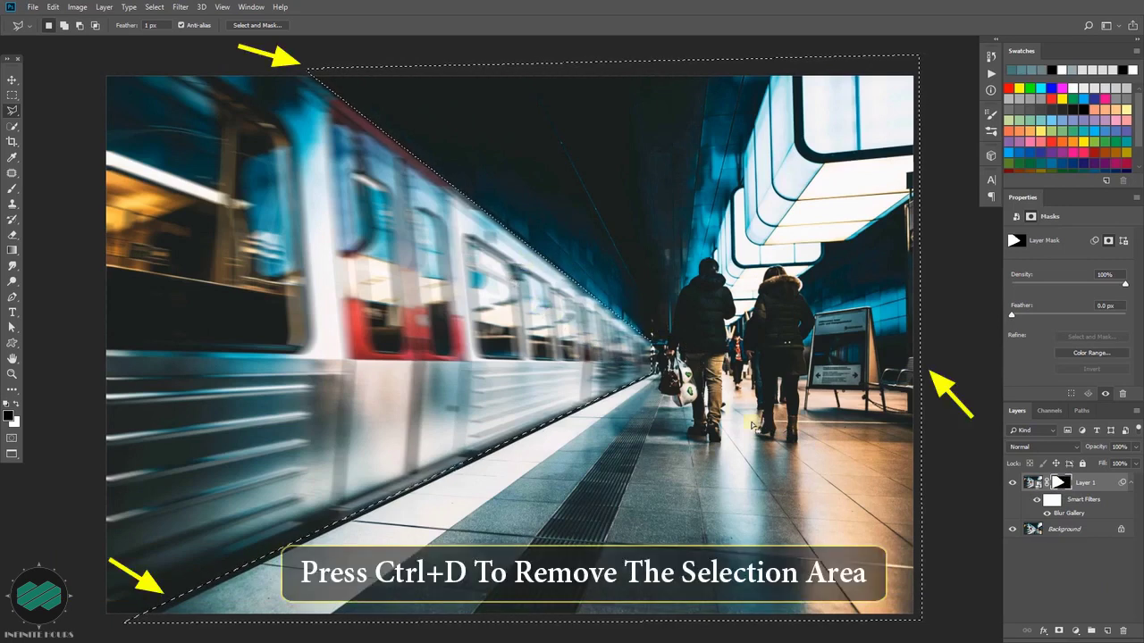
pyautogui.hotkey('ctrl', 'd')
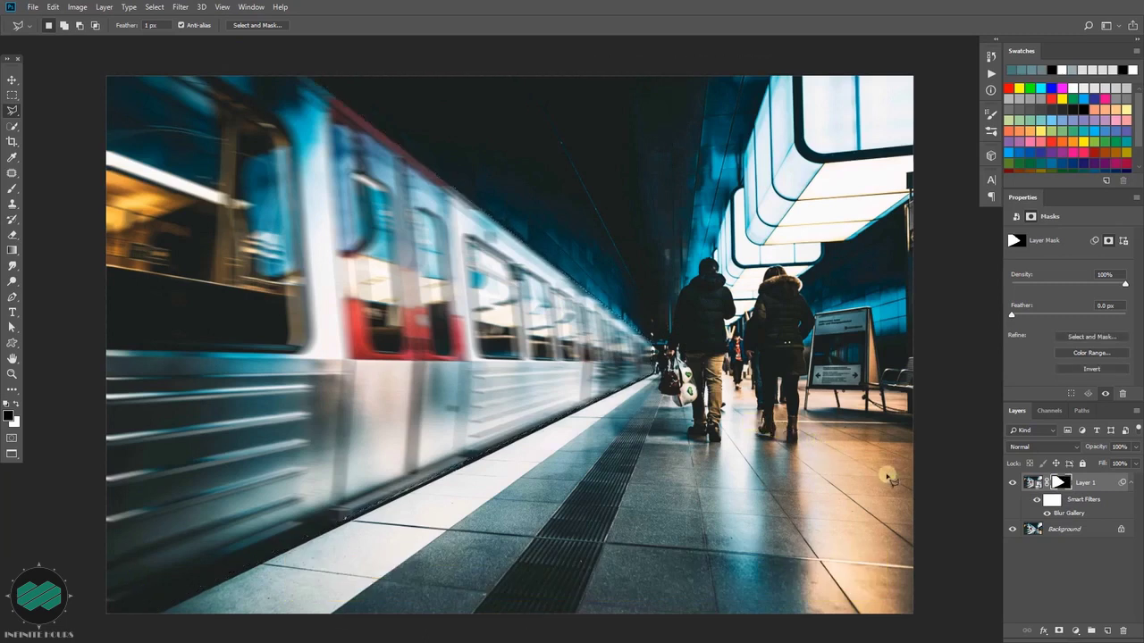
pyautogui.click(1035, 501)
pyautogui.click(1036, 503)
pyautogui.click(1036, 503)
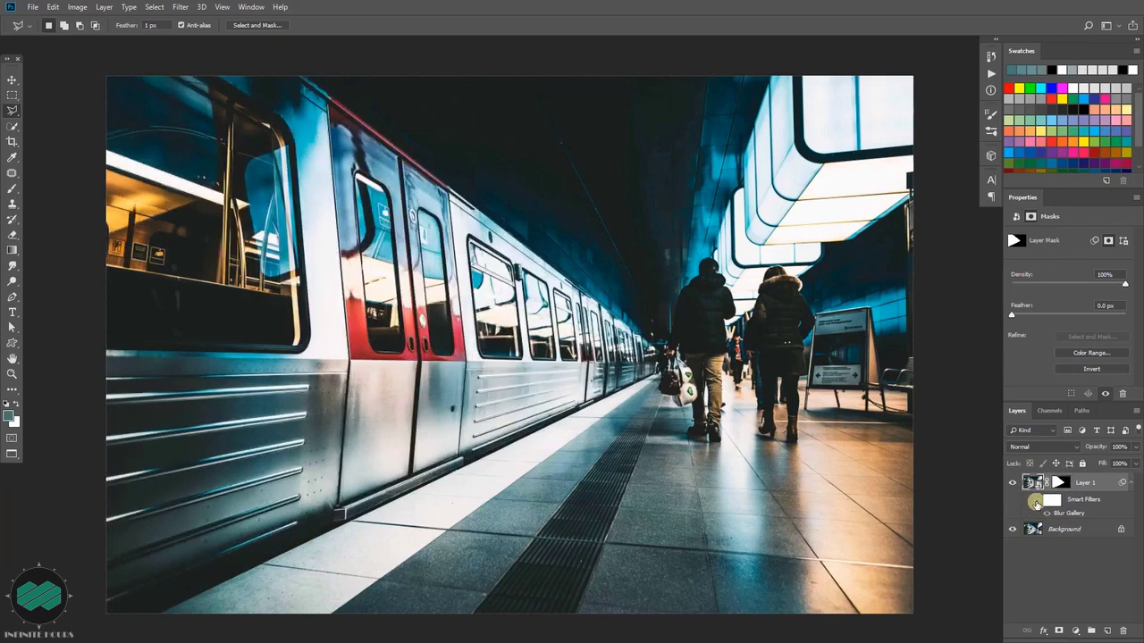
pyautogui.click(1036, 503)
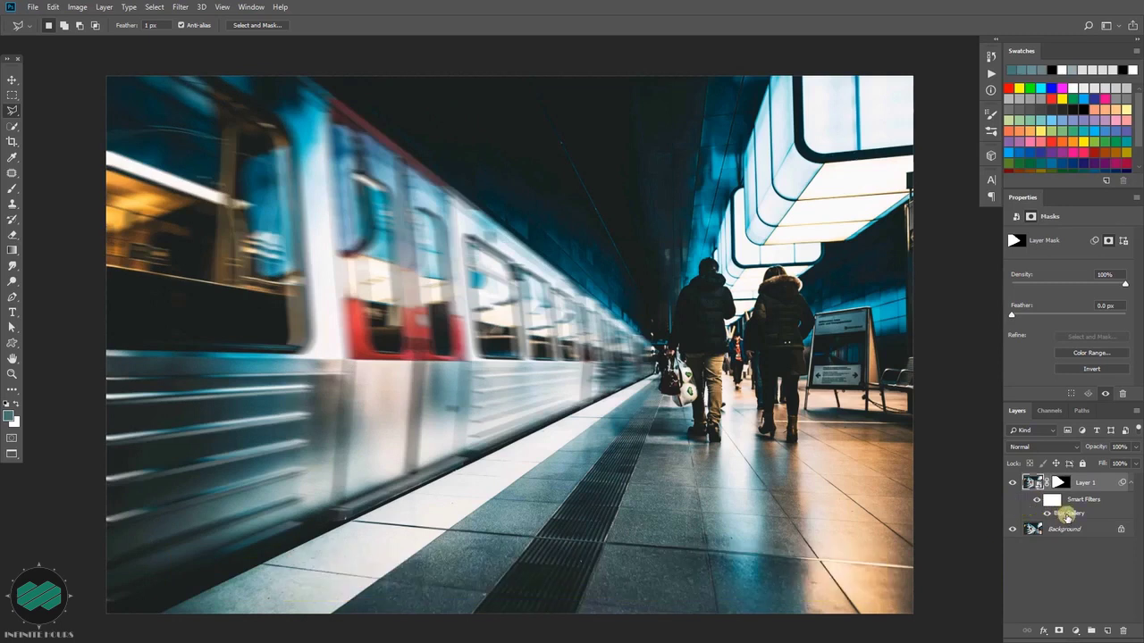
# - Reopen the Blur Gallery path blur, raise end point speed to about 194 px, and apply
pyautogui.doubleClick(1066, 517)
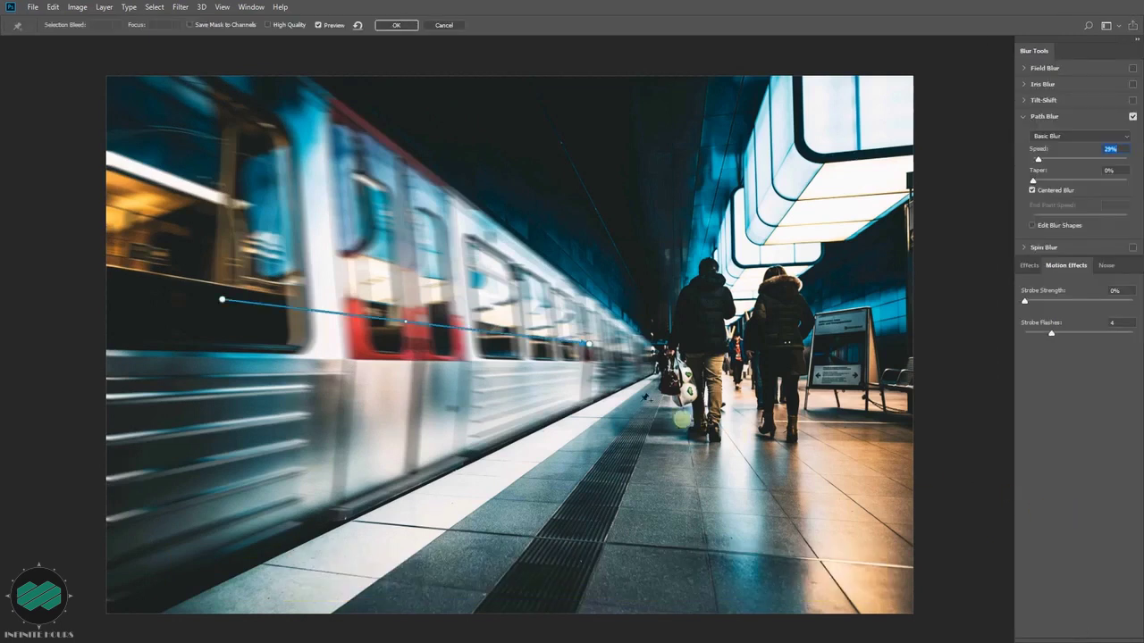
pyautogui.moveTo(592, 346); pyautogui.dragTo(582, 356)
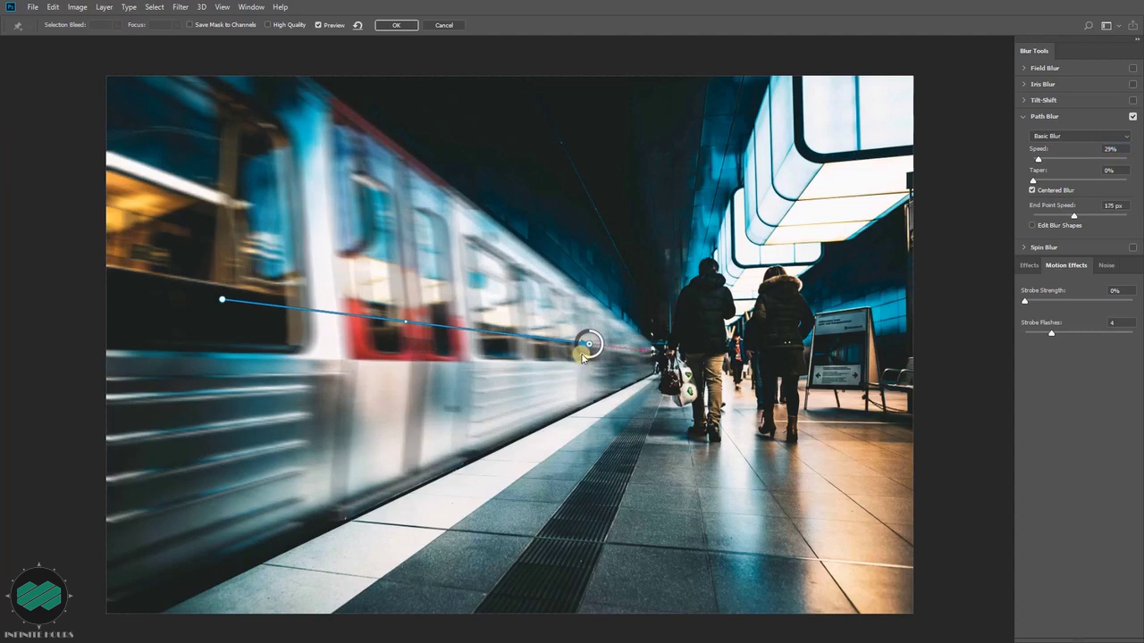
pyautogui.click(223, 300)
pyautogui.moveTo(216, 311); pyautogui.dragTo(213, 305)
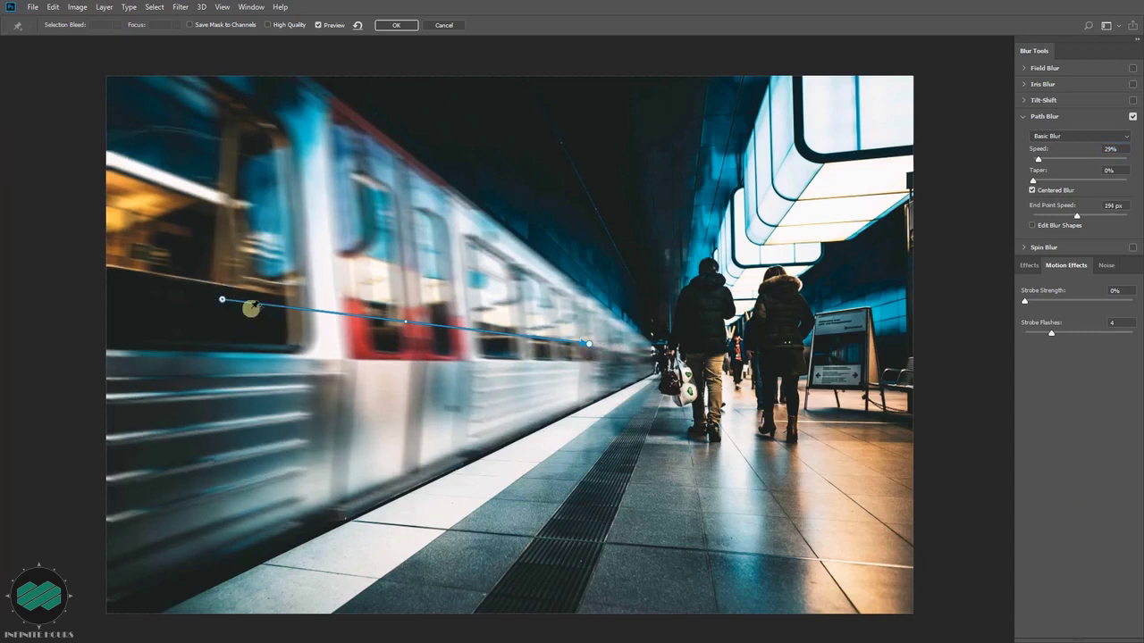
pyautogui.click(399, 27)
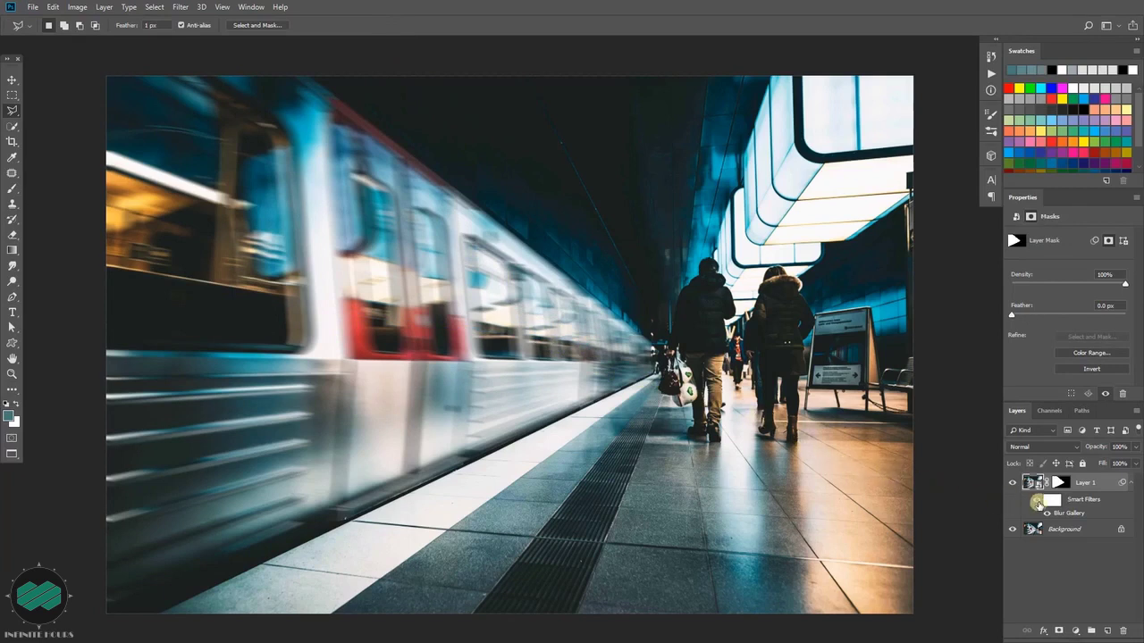
# - Toggle the Smart Filters visibility to compare the blurred train with the sharp version
pyautogui.click(1038, 503)
pyautogui.click(1037, 503)
pyautogui.click(1038, 504)
# - Add a Color Balance layer with midtones at +19 red, +2 green, +5 blue
pyautogui.click(1076, 631)
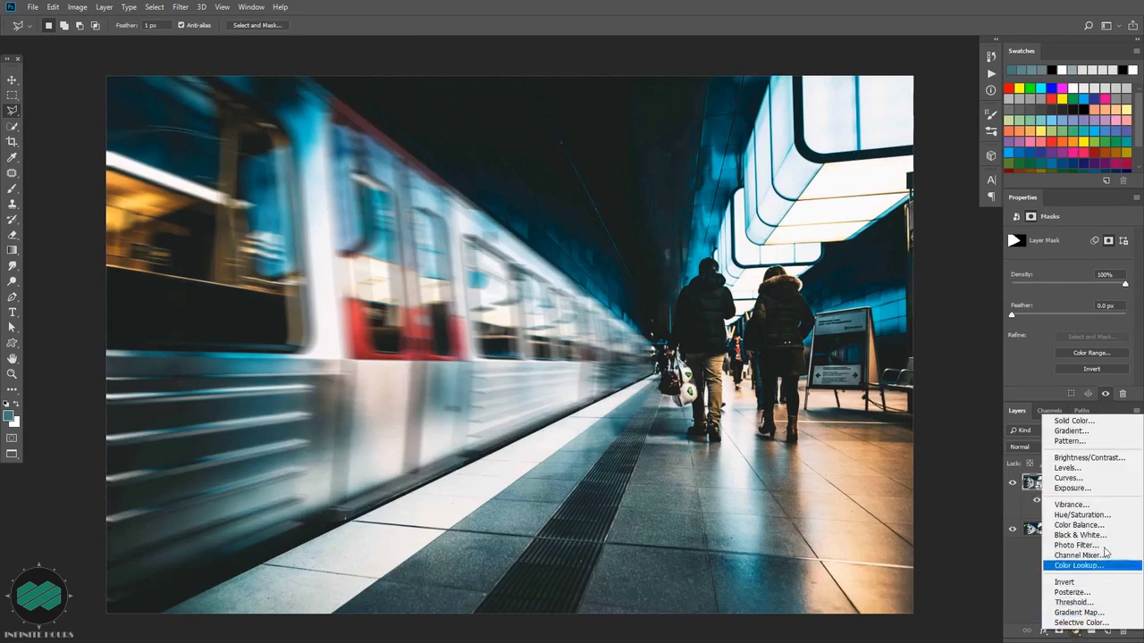
pyautogui.click(1104, 529)
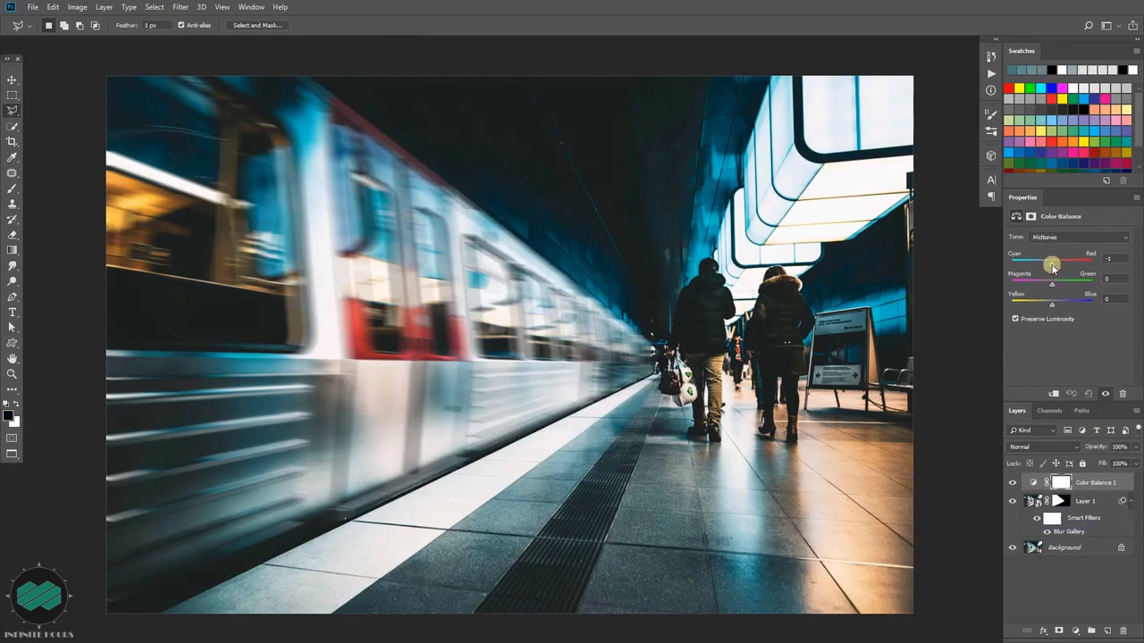
pyautogui.moveTo(1055, 266); pyautogui.dragTo(1059, 307)
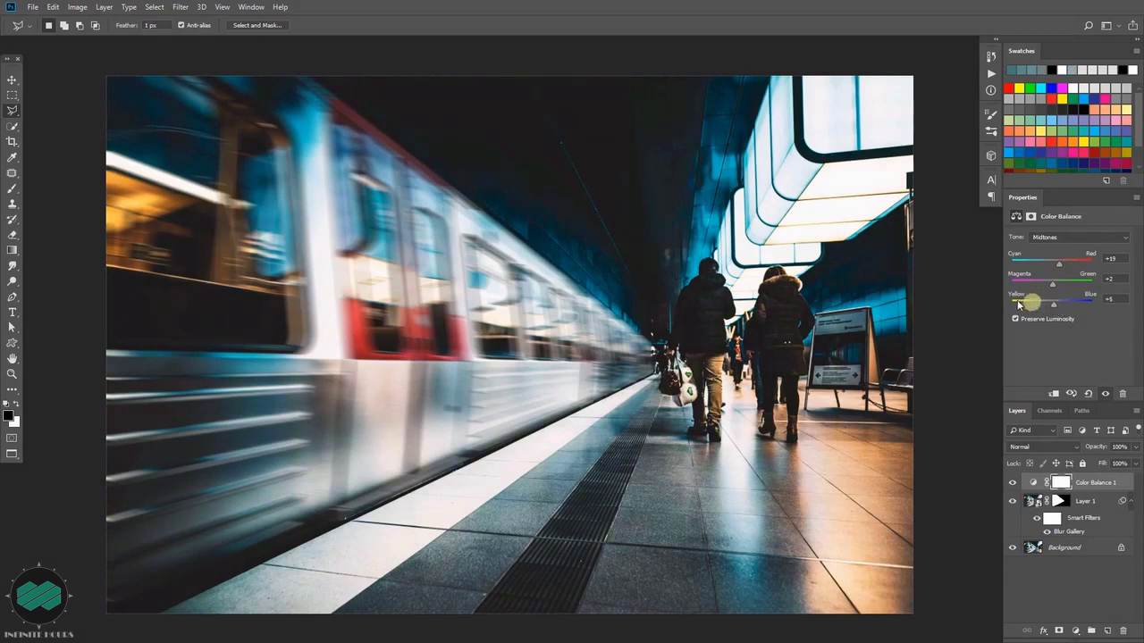